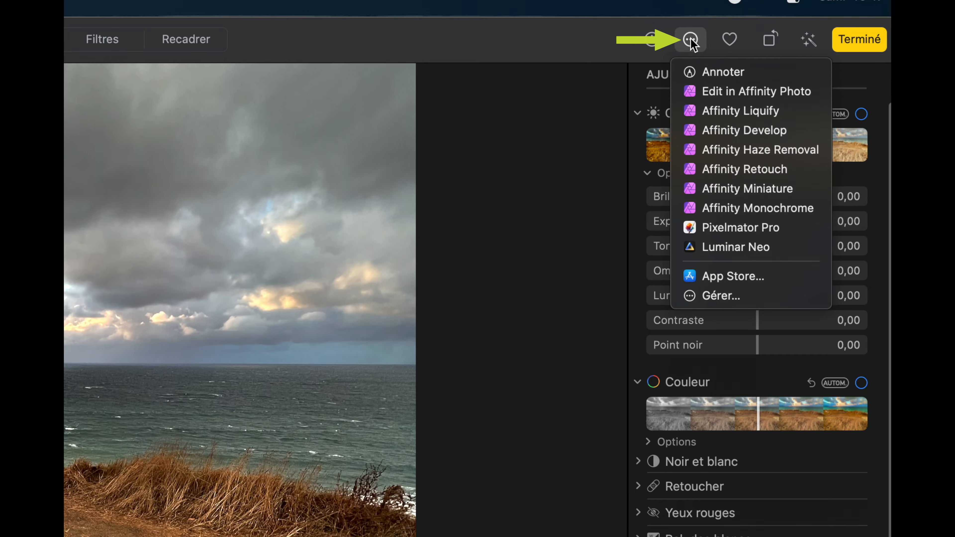
Step: Open the photo in the Luminar Neo extension and apply the Coucher de soleil preset from the Paysages simples collection
left_click(719, 248)
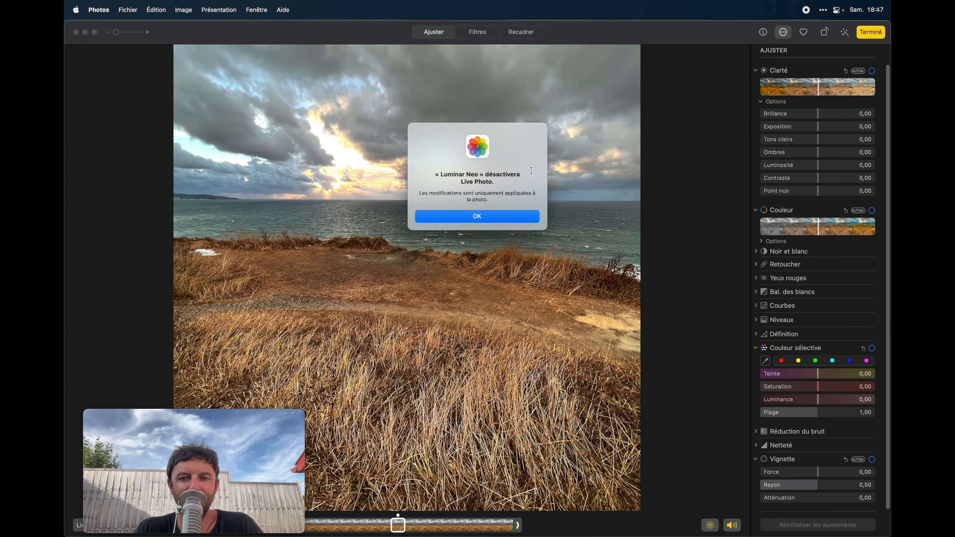
left_click(441, 220)
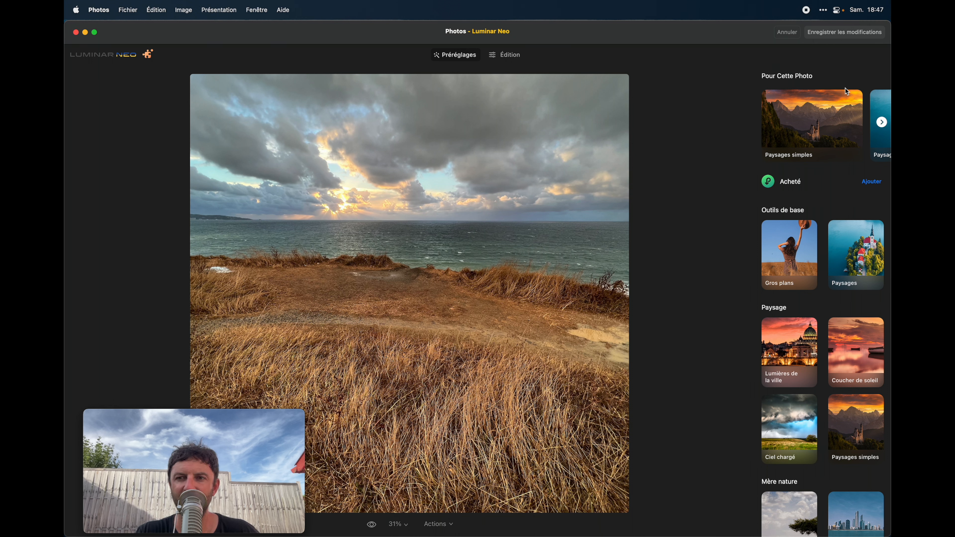
scroll(834, 94, "down", 10)
scroll(817, 99, "up", 10)
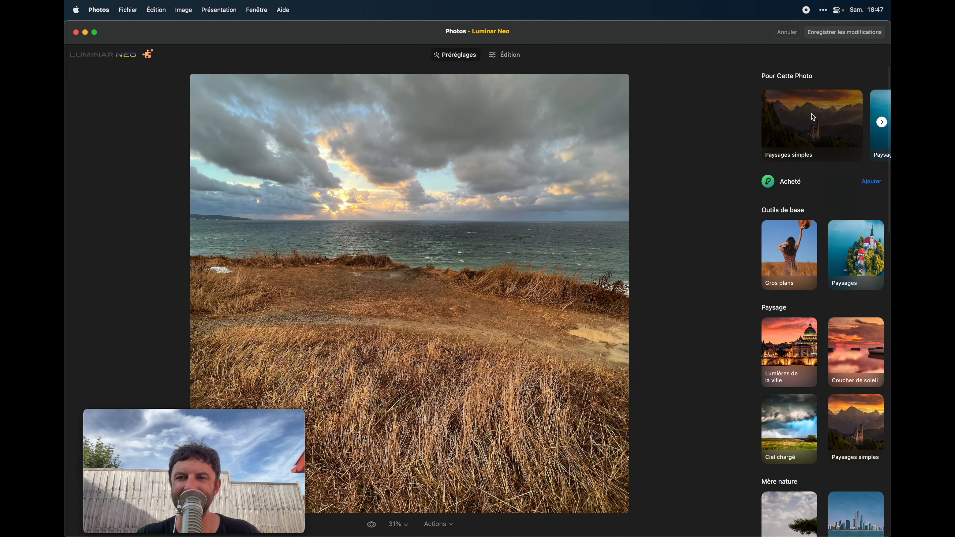
left_click(802, 121)
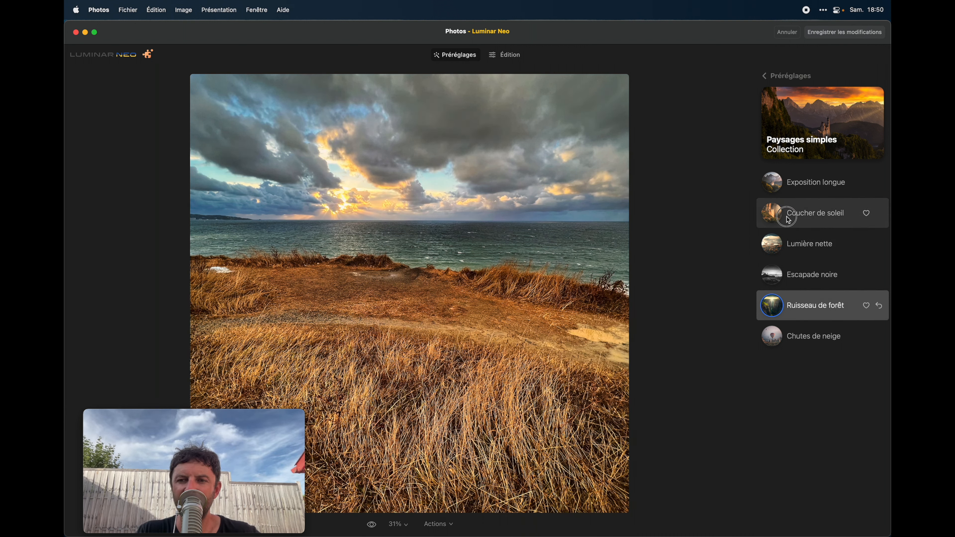
left_click(788, 219)
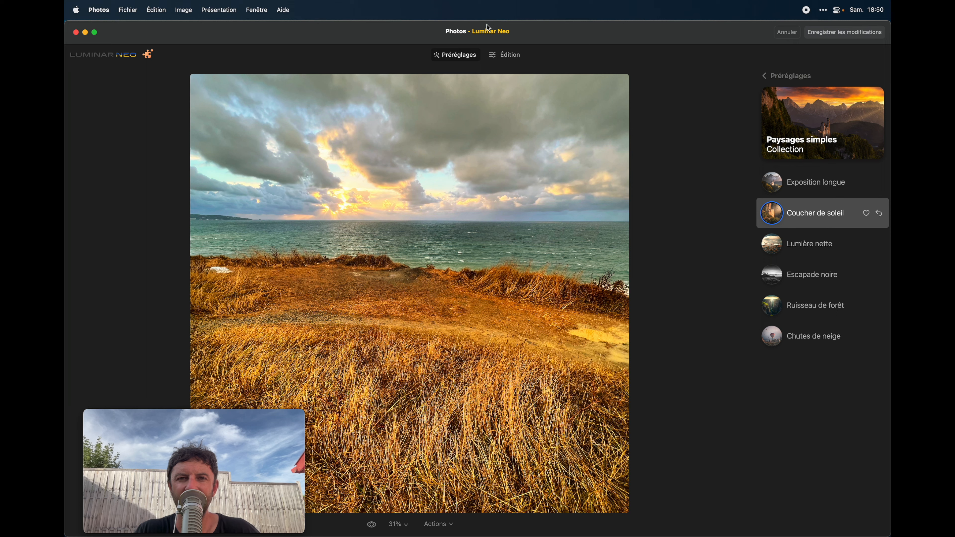
Step: Examine the preset's Amélioration and Paysage adjustments, comparing the photo with and without each one
left_click(503, 54)
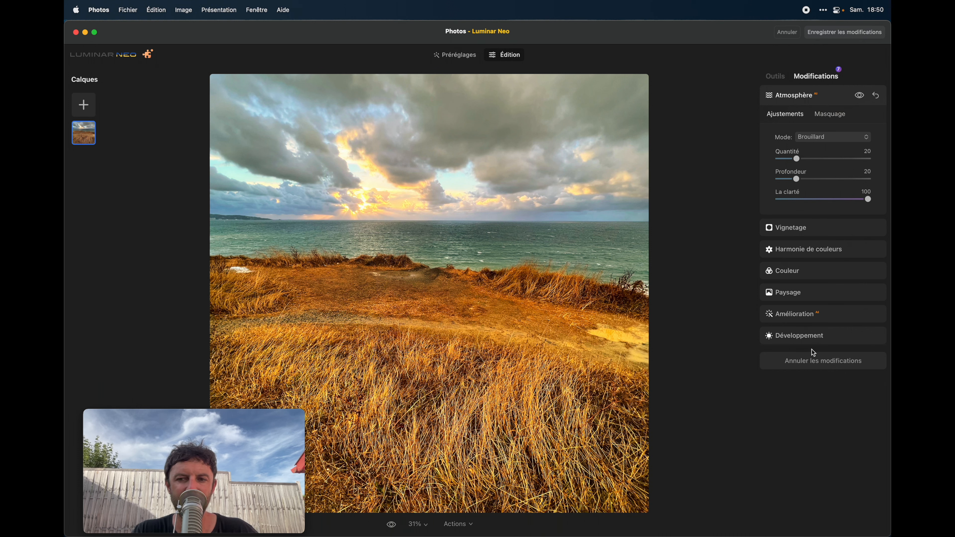
left_click(795, 317)
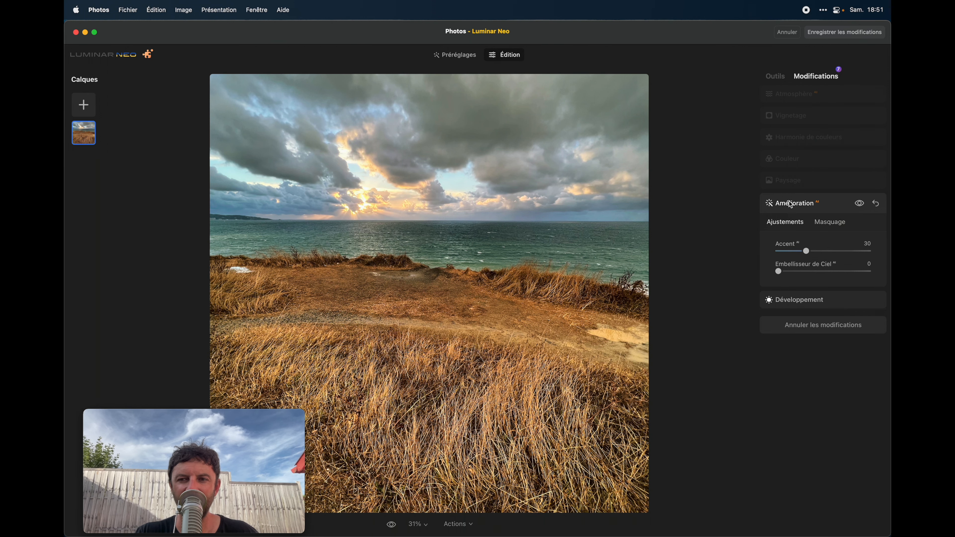
left_click(858, 204)
left_click(793, 205)
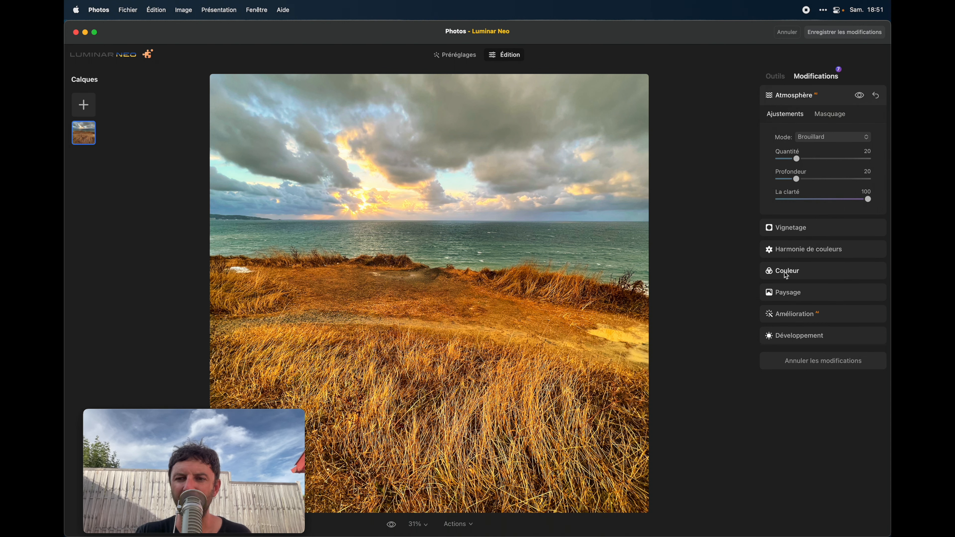
left_click(788, 294)
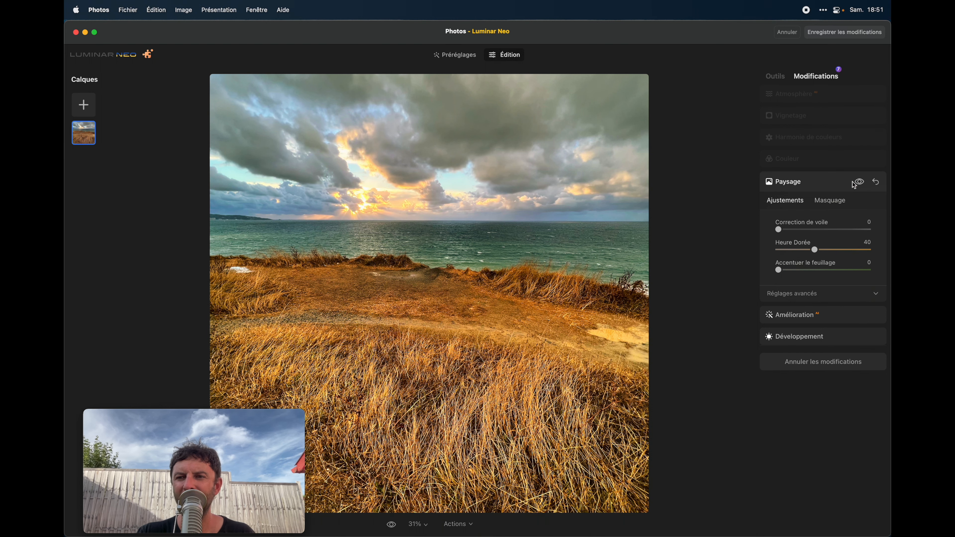
left_click(860, 180)
left_click(861, 182)
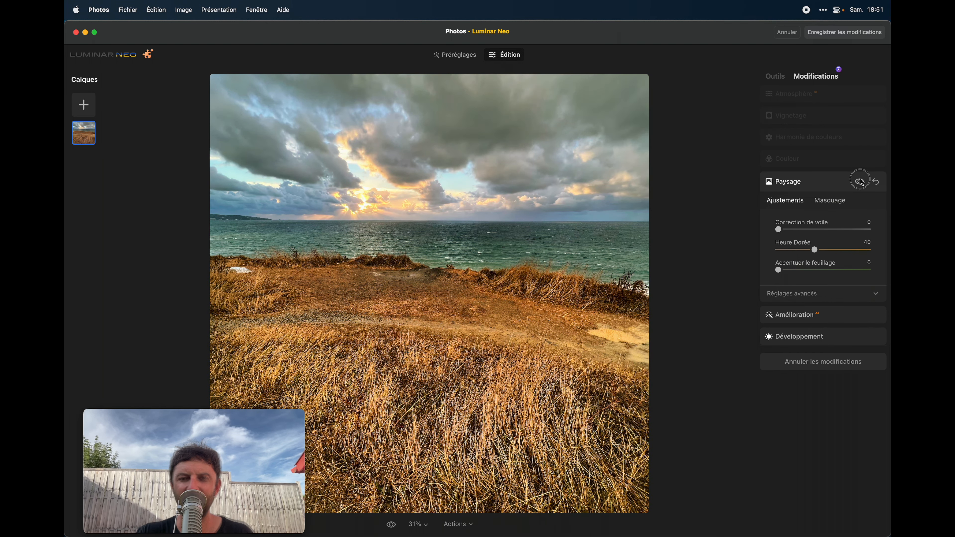
left_click(861, 182)
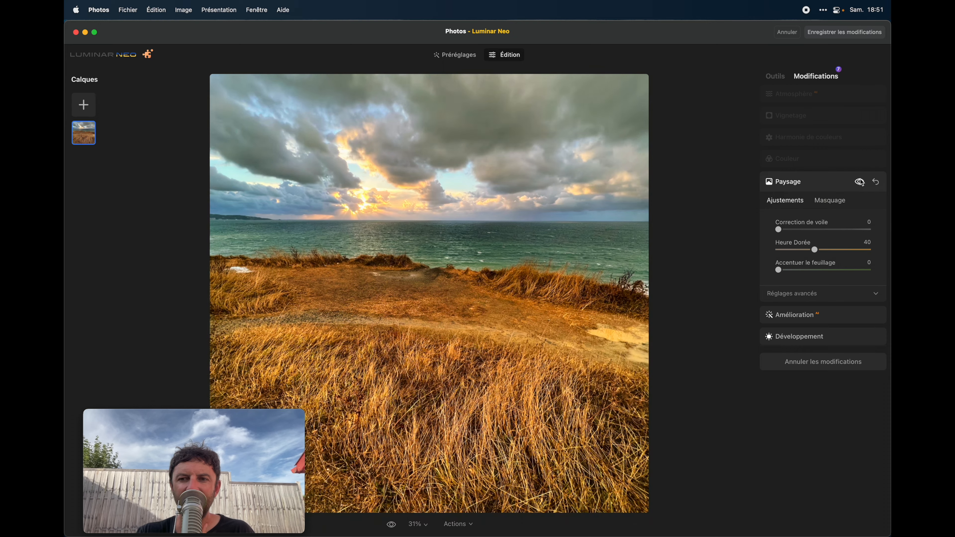
Step: Reset the preset's Paysage adjustment and raise its Heure Dorée partway from zero
left_click(875, 183)
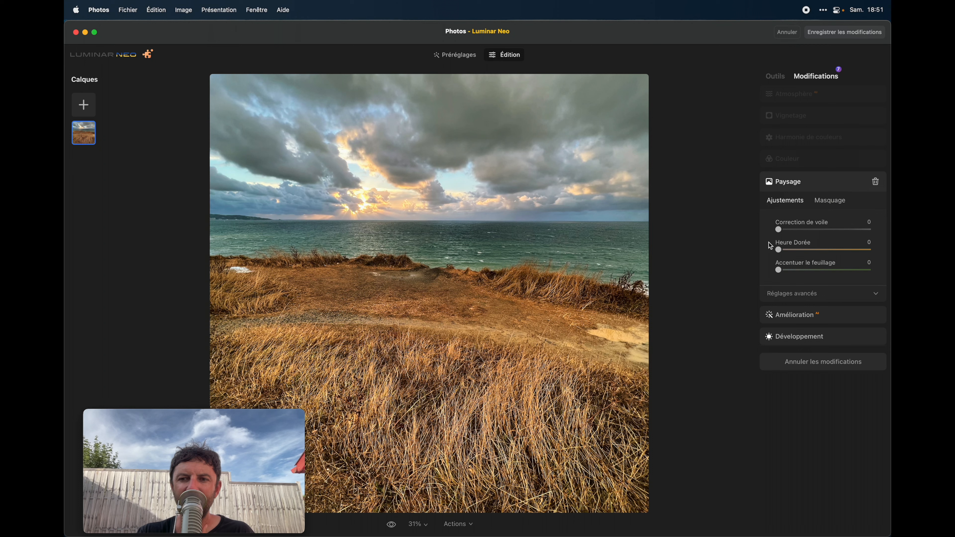
left_click(792, 179)
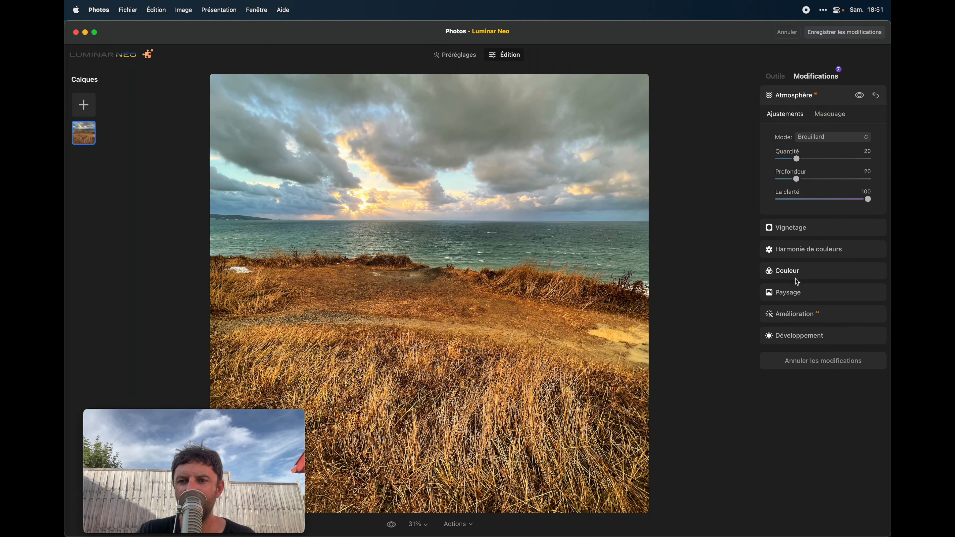
left_click(796, 294)
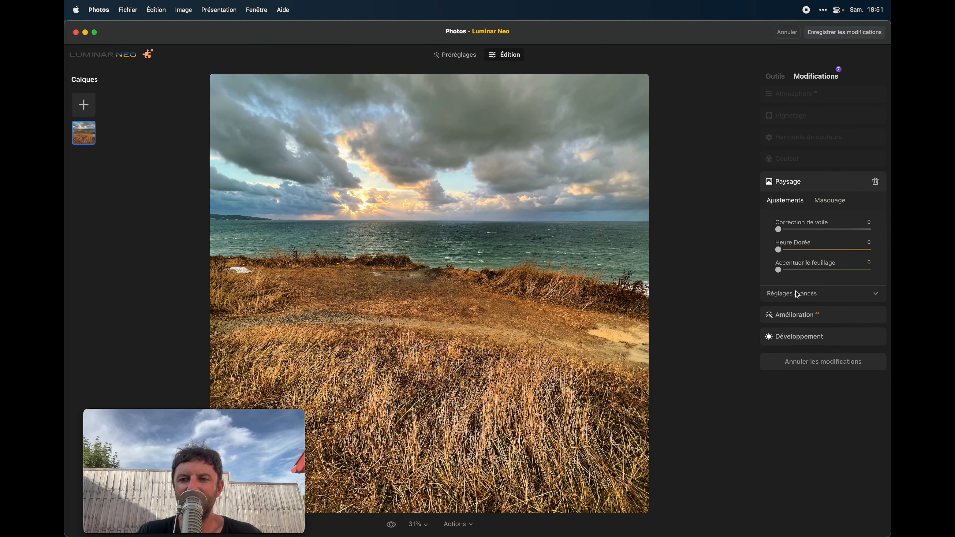
left_click_drag(781, 249, 813, 249)
left_click(794, 182)
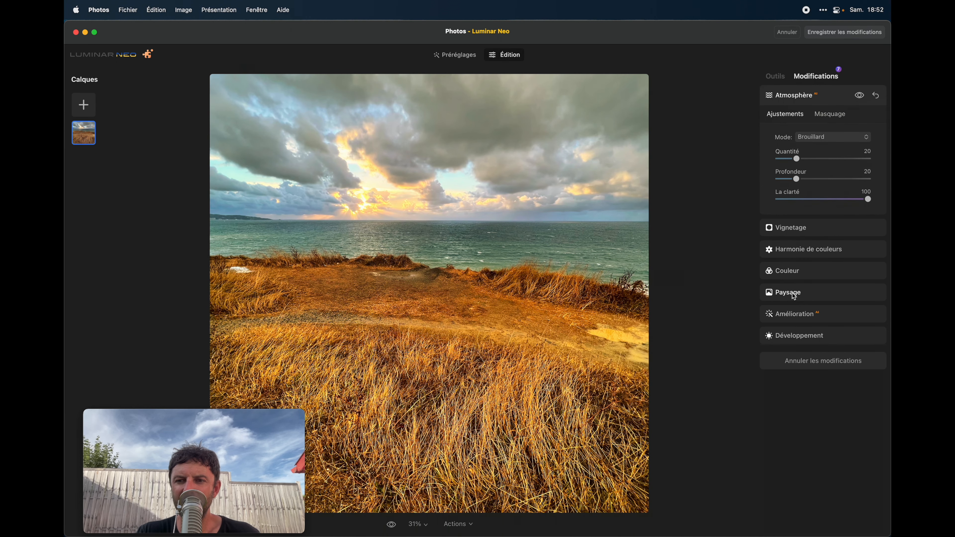
Step: Compare the photo with and without the Développement adjustment and set its Contraste intelligent to 73
left_click(793, 336)
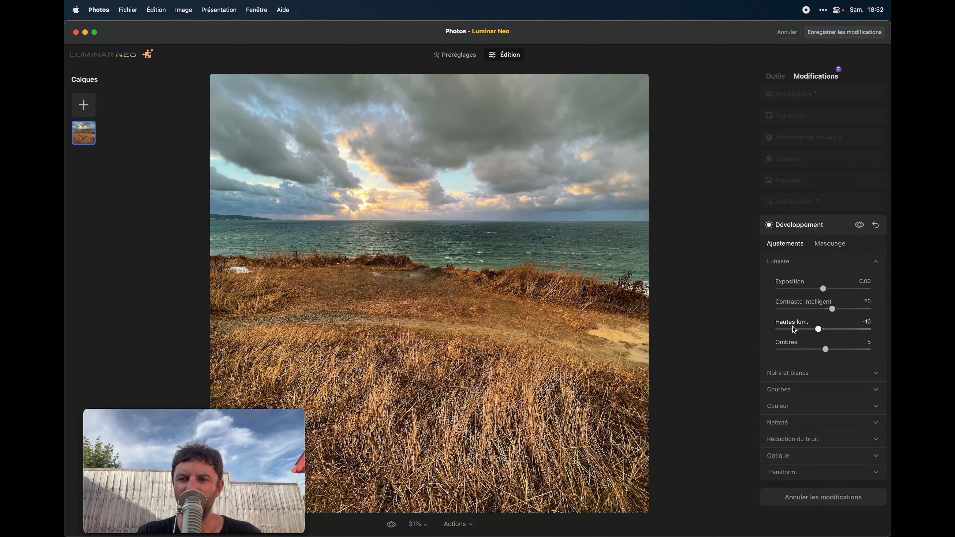
left_click(861, 226)
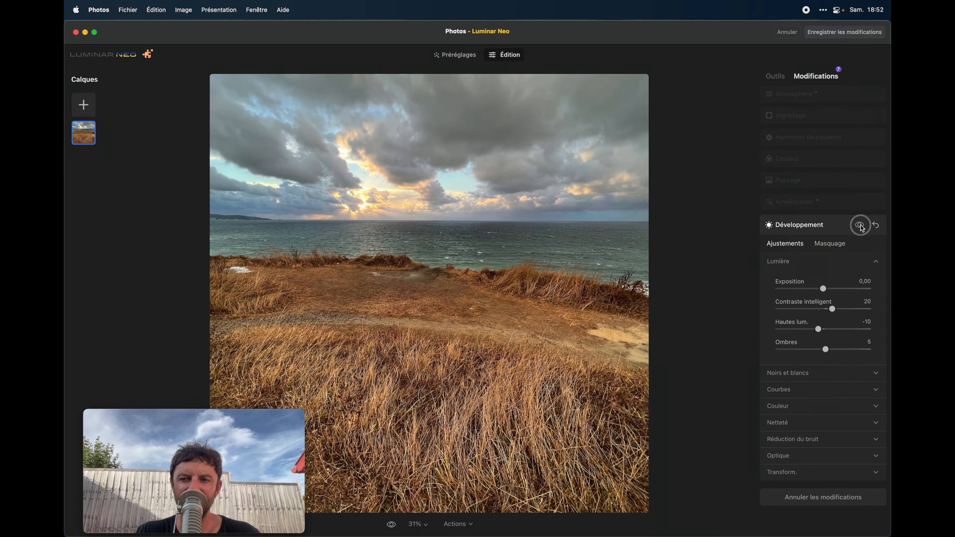
left_click(860, 225)
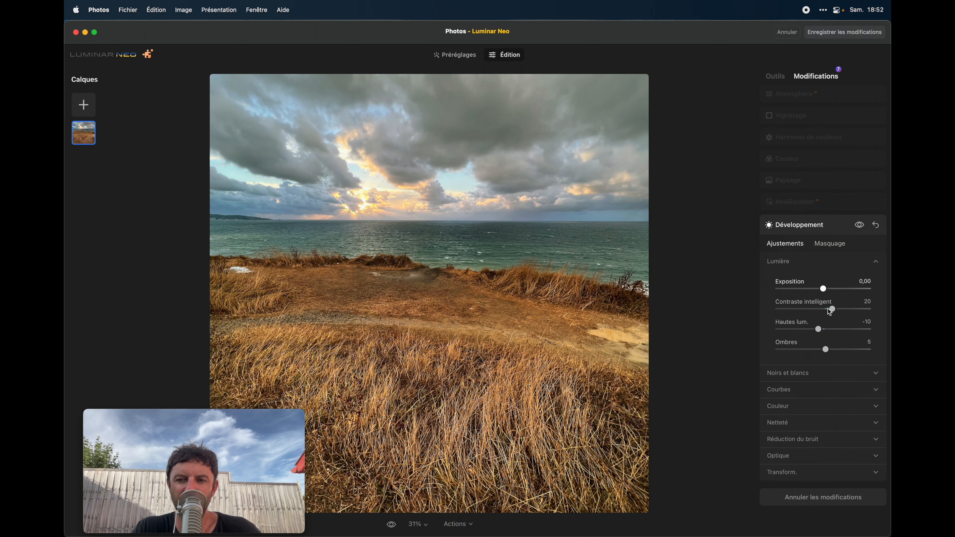
left_click_drag(832, 309, 860, 312)
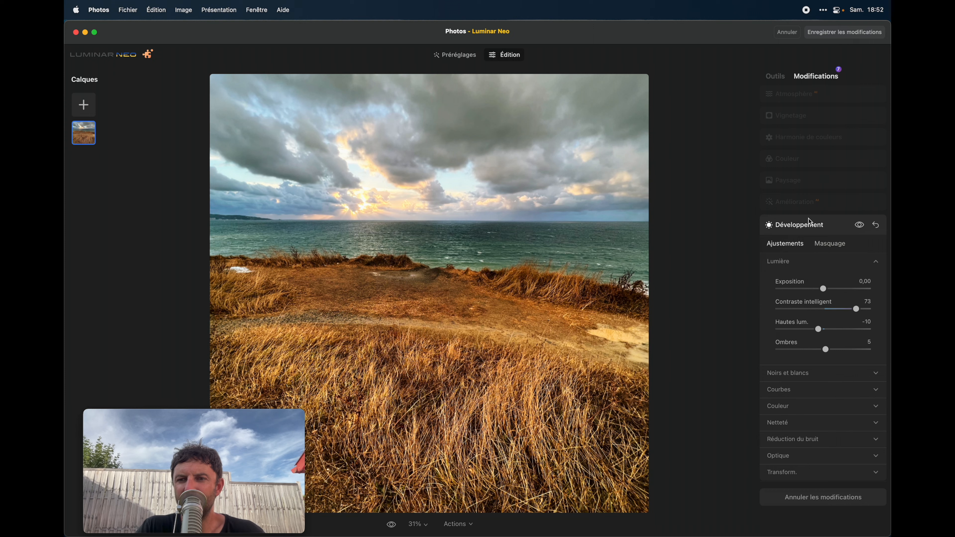
left_click(807, 227)
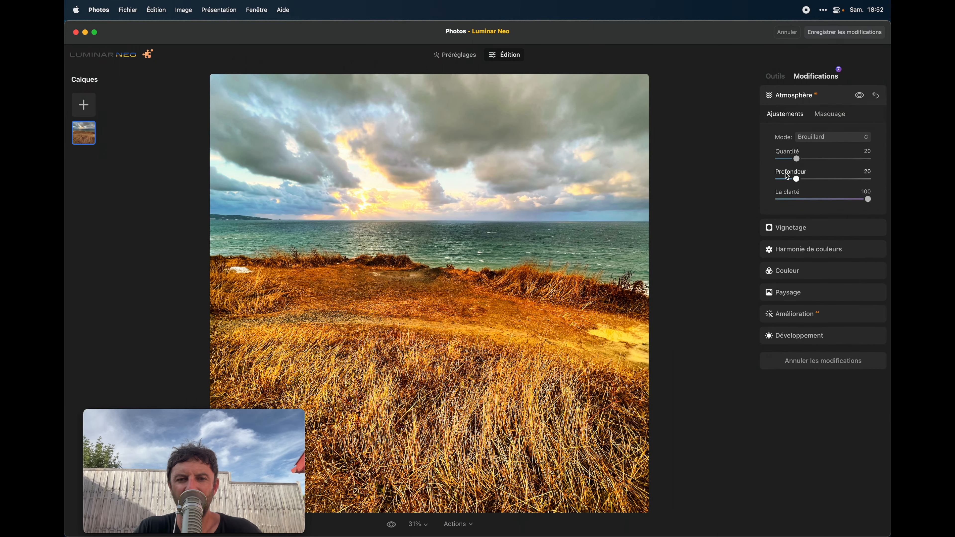
Step: Cool the photo's tones by lowering Chaleur in the Harmonie de couleurs adjustment
left_click(804, 249)
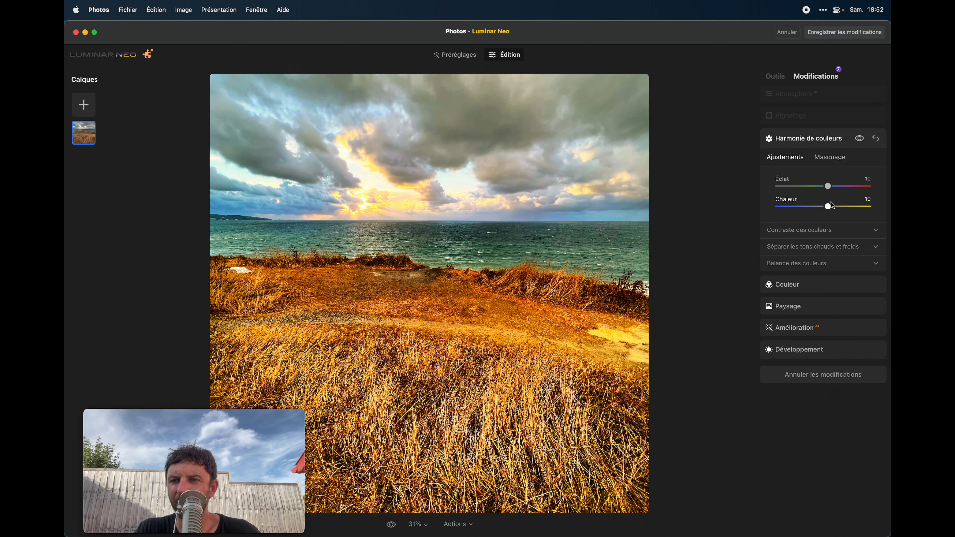
left_click_drag(827, 186, 811, 216)
left_click(812, 141)
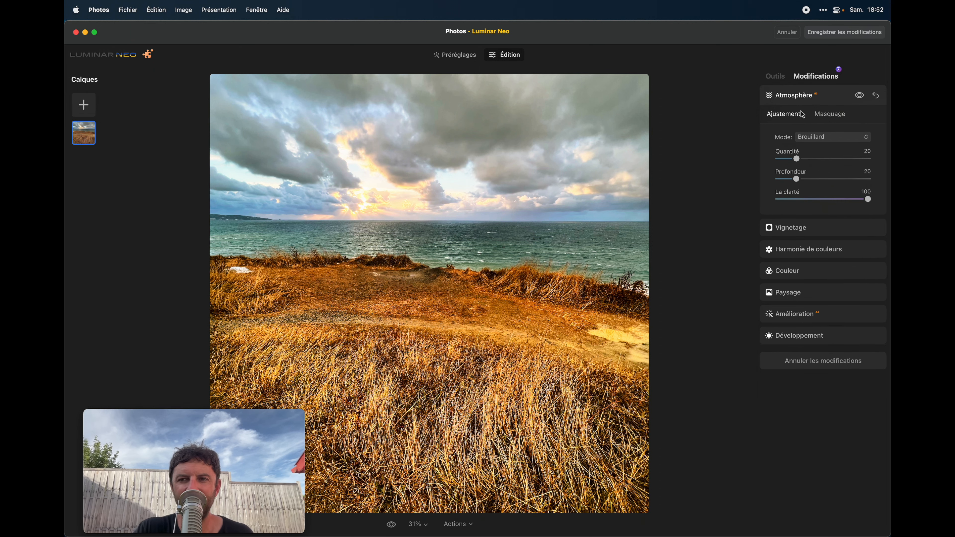
Step: Show the list of available editing tools and save the Luminar Neo modifications back to Photos
left_click(775, 77)
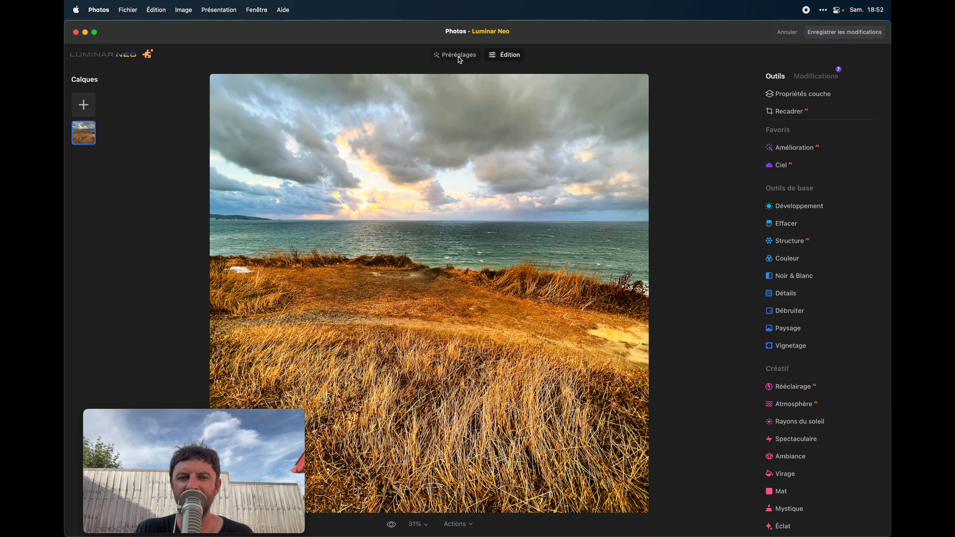
left_click(851, 33)
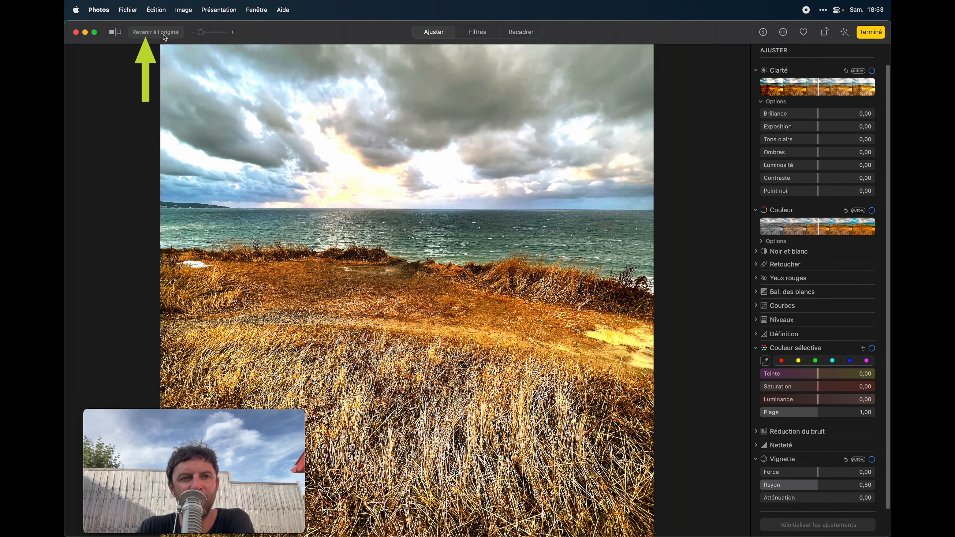
Step: Check the crop and filter options, set Tons clairs to -0,18 and show the available editing extensions
left_click(521, 32)
left_click(478, 32)
left_click(441, 32)
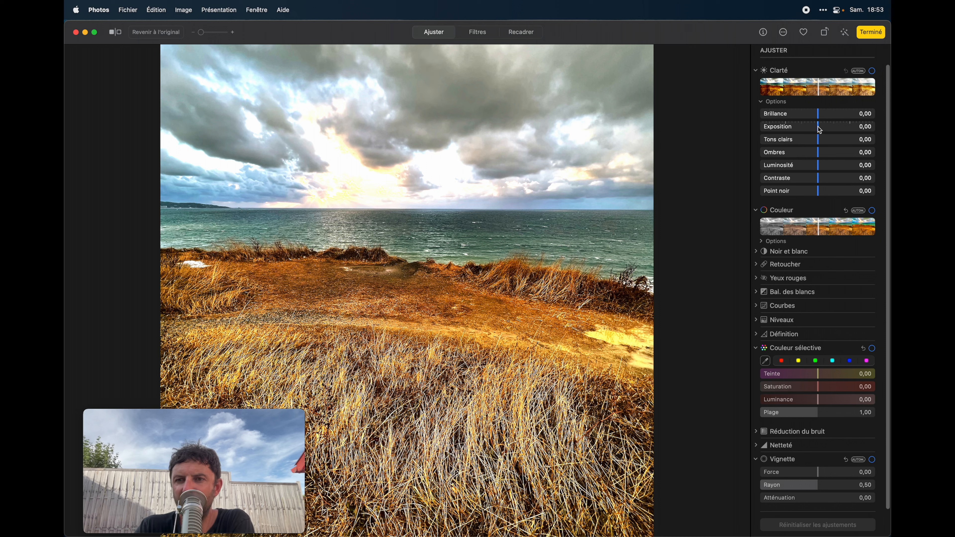
mouse_move(816, 142)
left_mouse_down()
mouse_move(788, 143)
mouse_move(809, 144)
left_mouse_up()
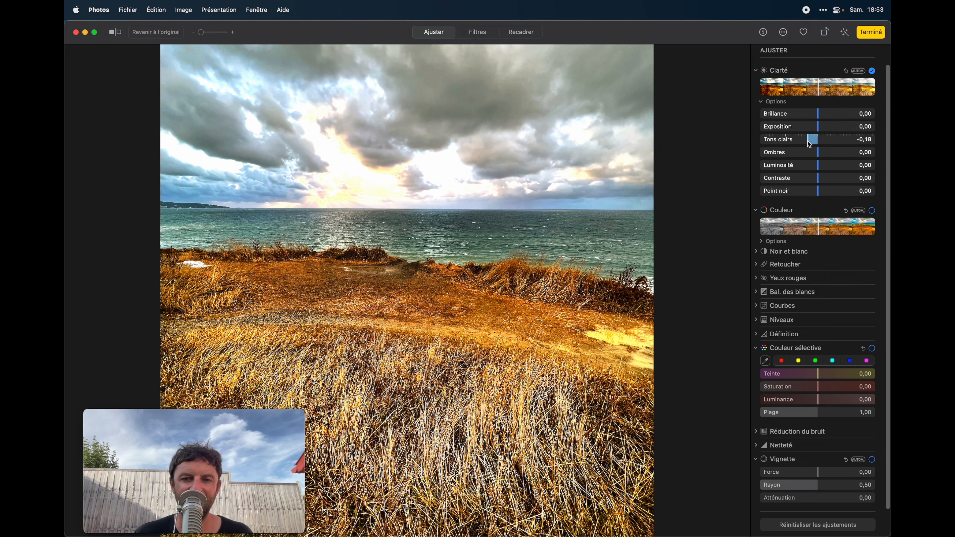
left_click(784, 33)
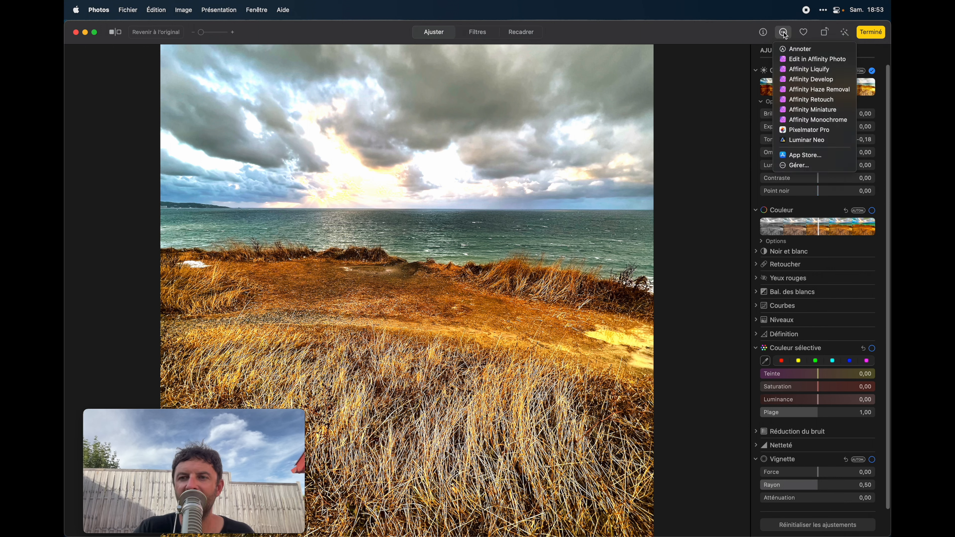